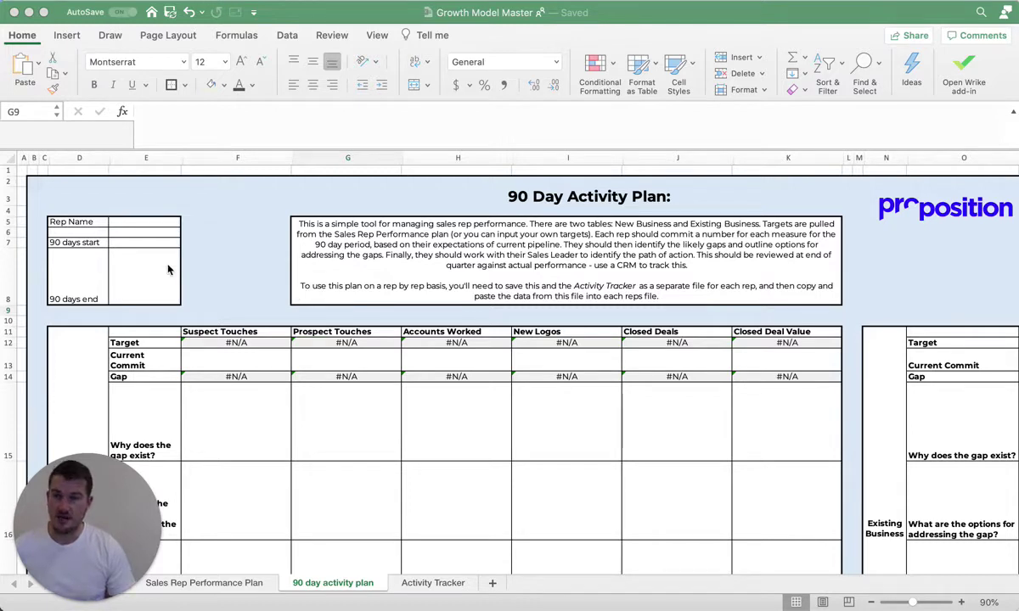
Choose Simon from the Rep Name dropdown in E5 to load his New Business targets
click(148, 224)
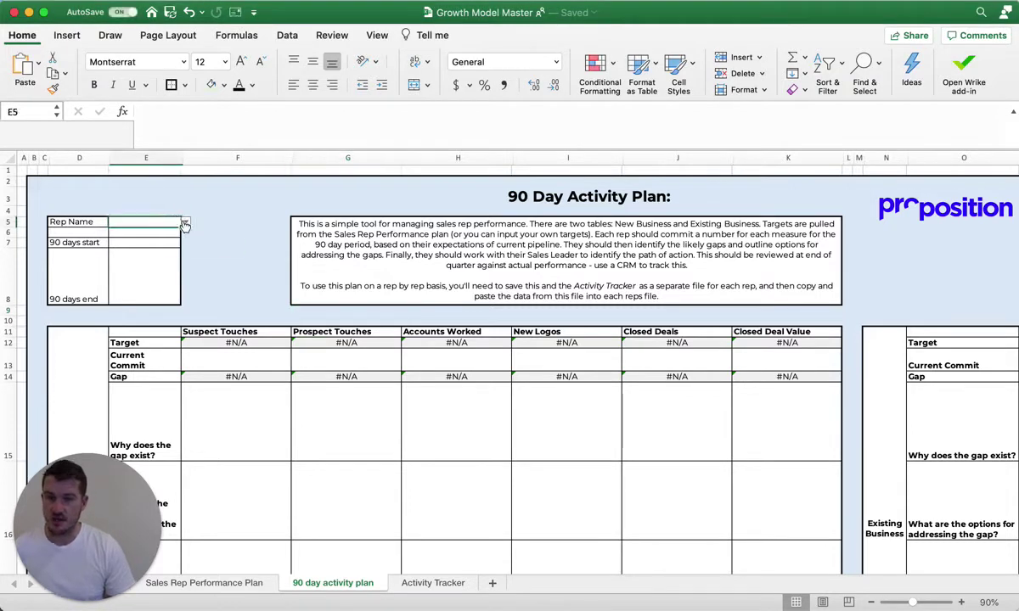
click(186, 224)
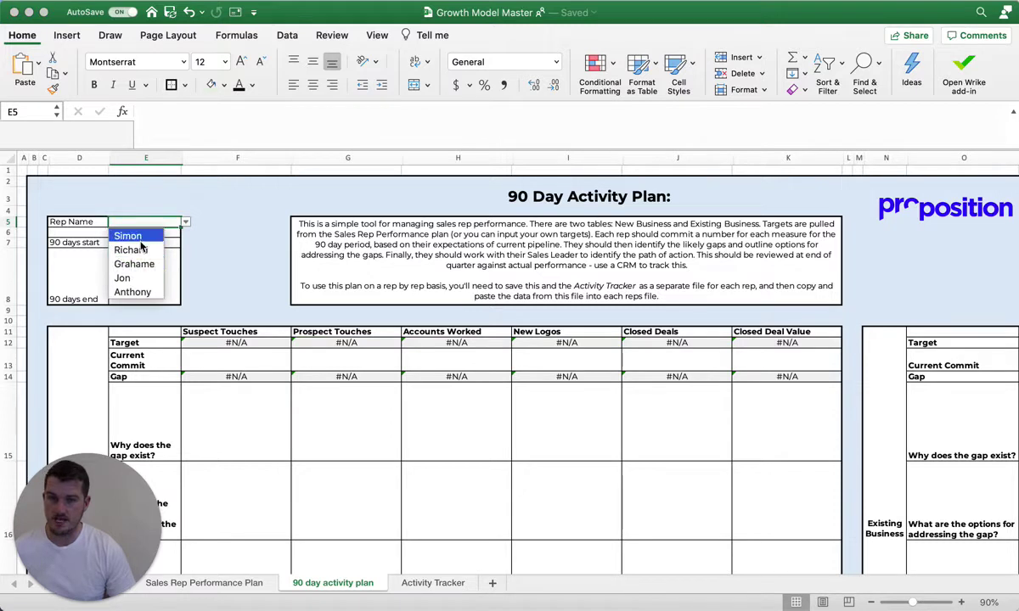
click(140, 238)
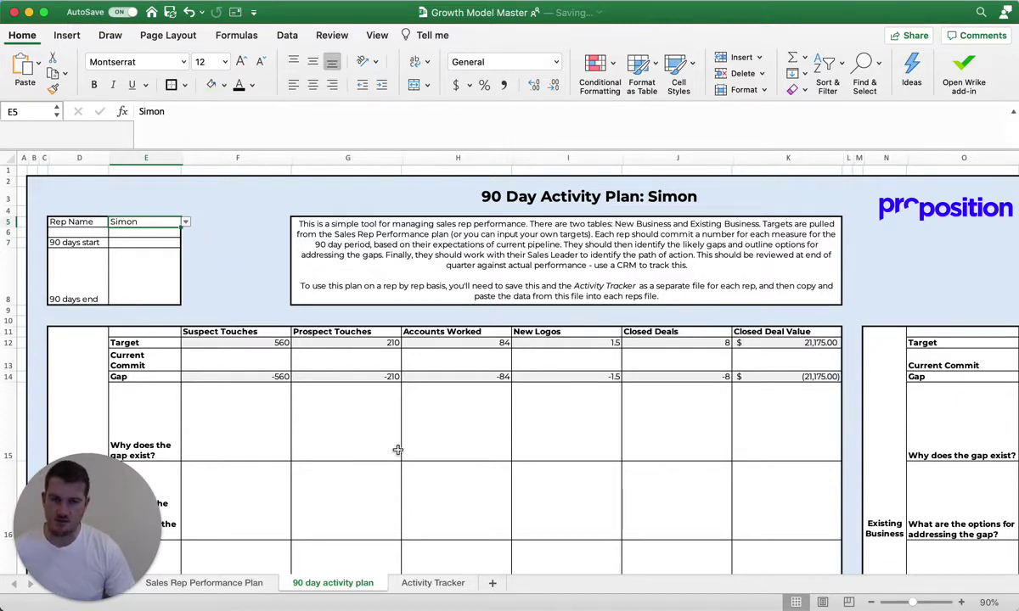
scroll(395, 448, down, 3)
scroll(401, 410, right, 10)
scroll(364, 396, left, 10)
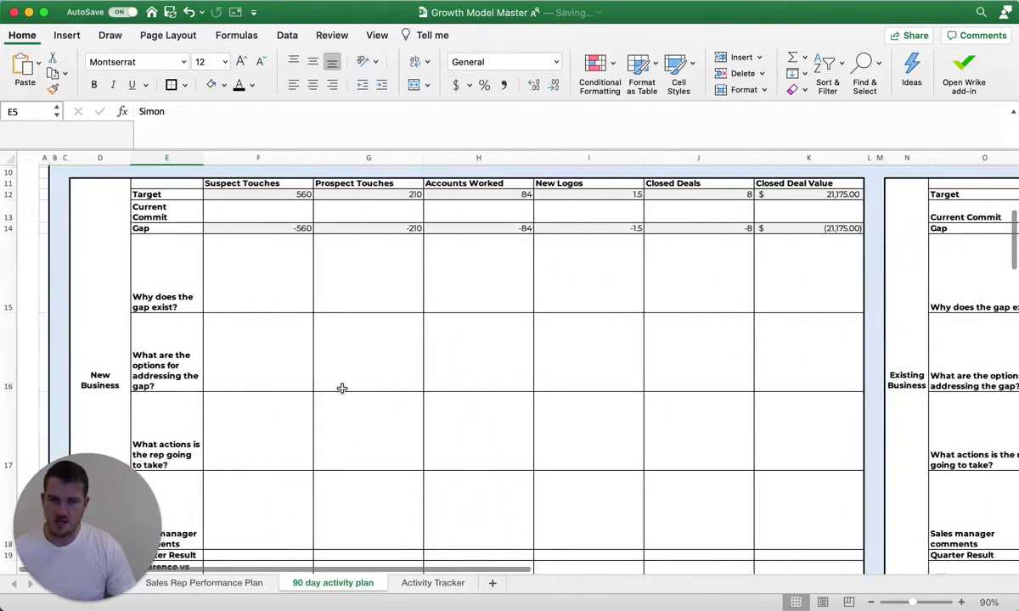
scroll(302, 370, up, 3)
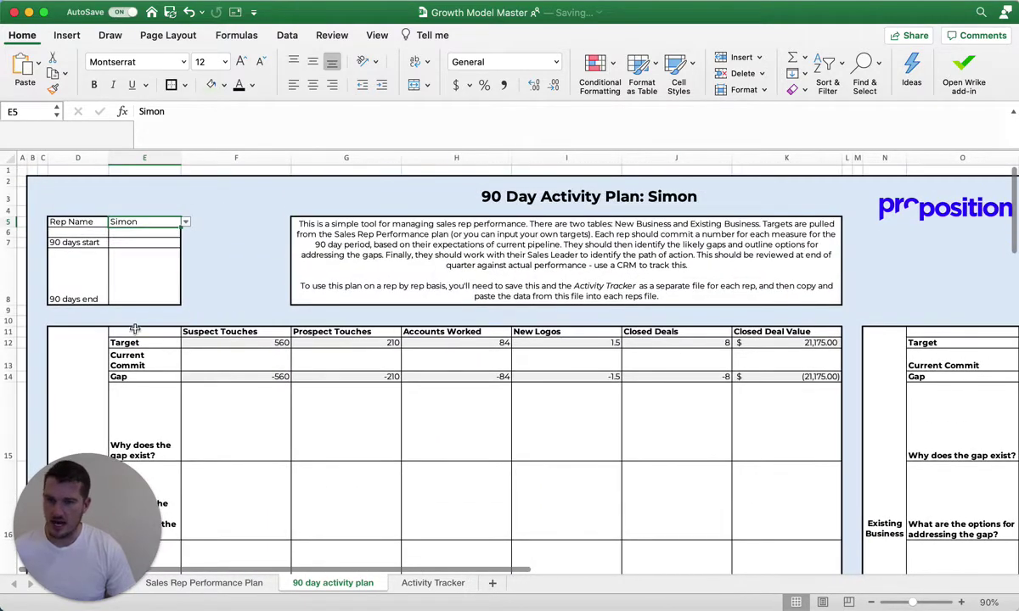
scroll(142, 314, down, 4)
scroll(146, 324, up, 3)
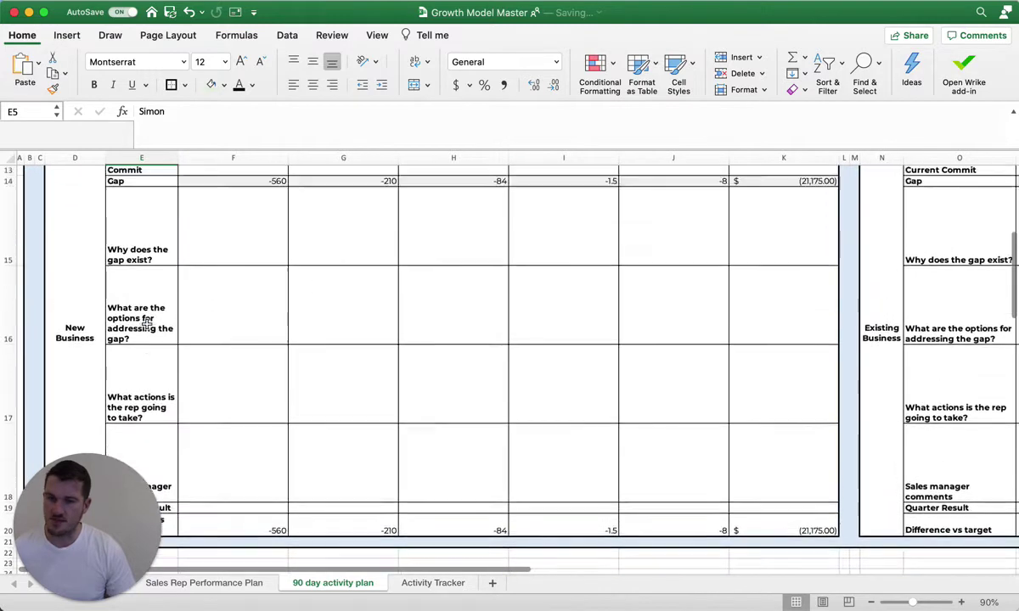
Enter current commits of 250 Suspect Touches, 100 Prospect Touches and 40 Accounts Worked
click(108, 272)
scroll(100, 269, up, 1)
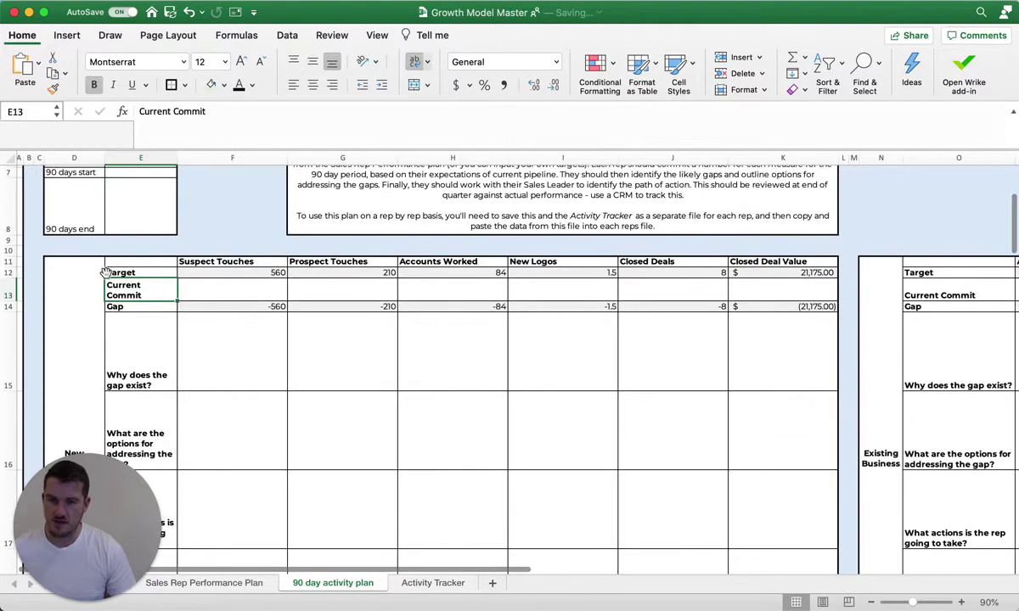
click(218, 288)
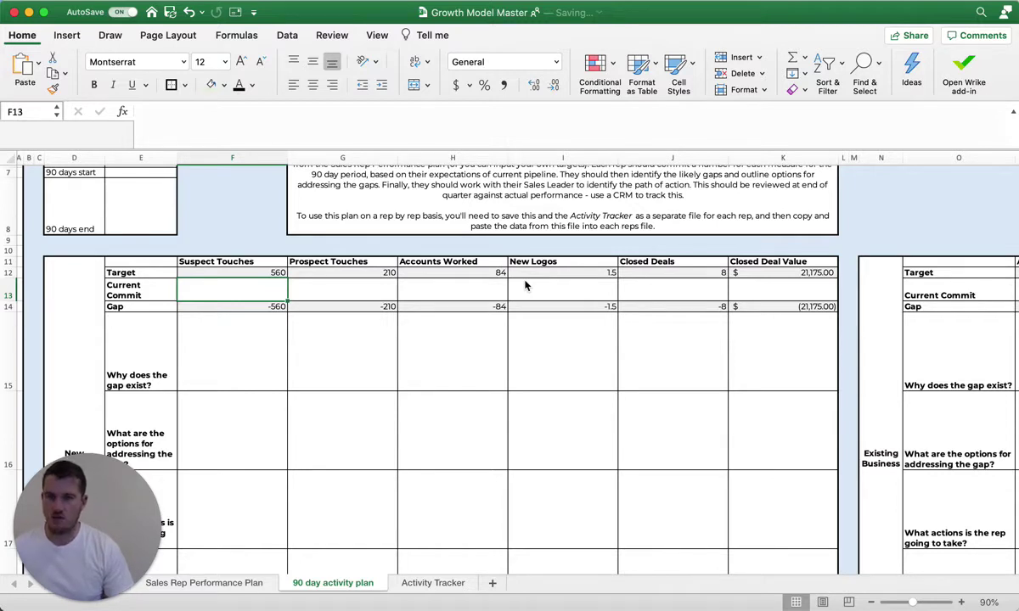
text(250)
key(Return)
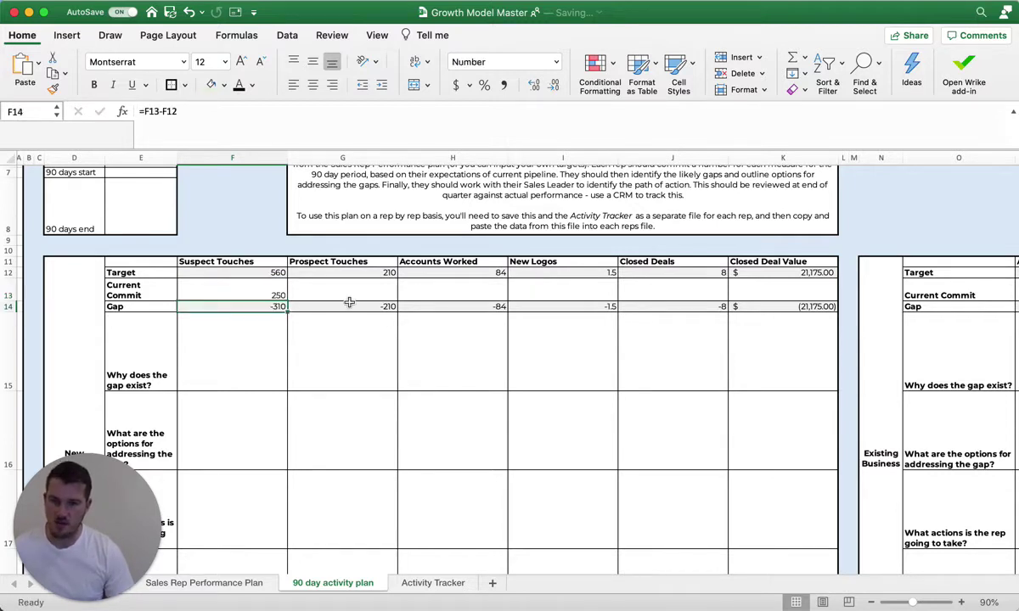
click(299, 285)
text(100)
key(Return)
click(454, 288)
scroll(887, 265, right, 3)
scroll(887, 265, down, 1)
scroll(887, 265, right, 5)
text(40)
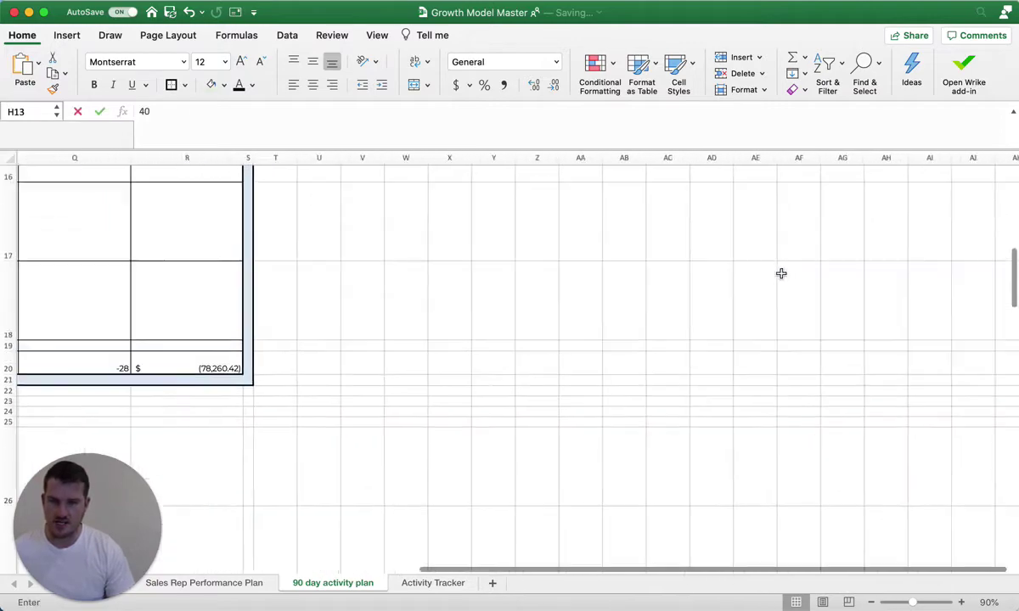
scroll(664, 267, left, 2)
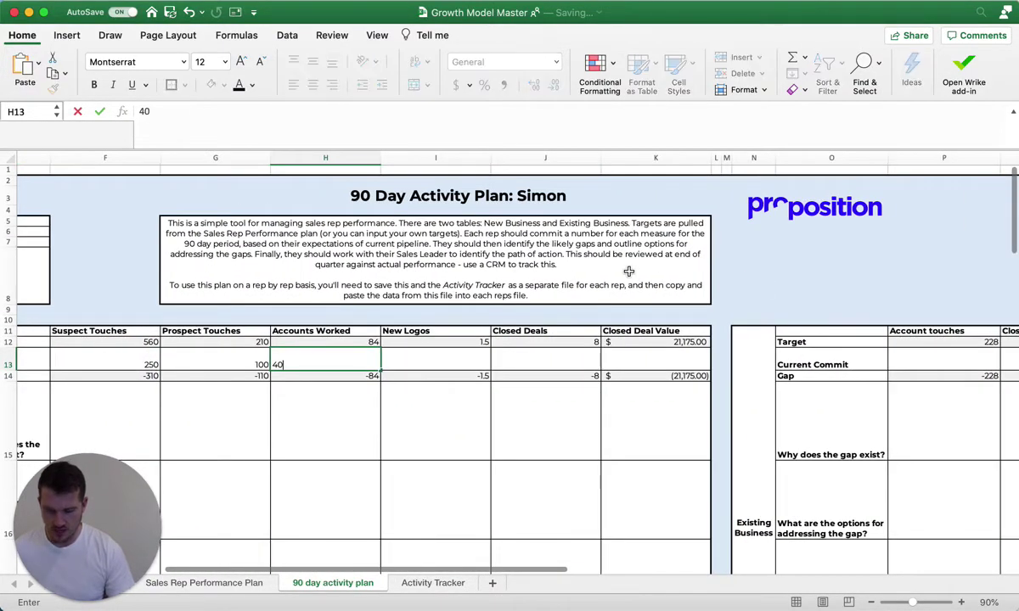
key(Return)
Enter current commits of 2 New Logos, 6 Closed Deals and 15000 Closed Deal Value
click(466, 356)
scroll(656, 315, left, 3)
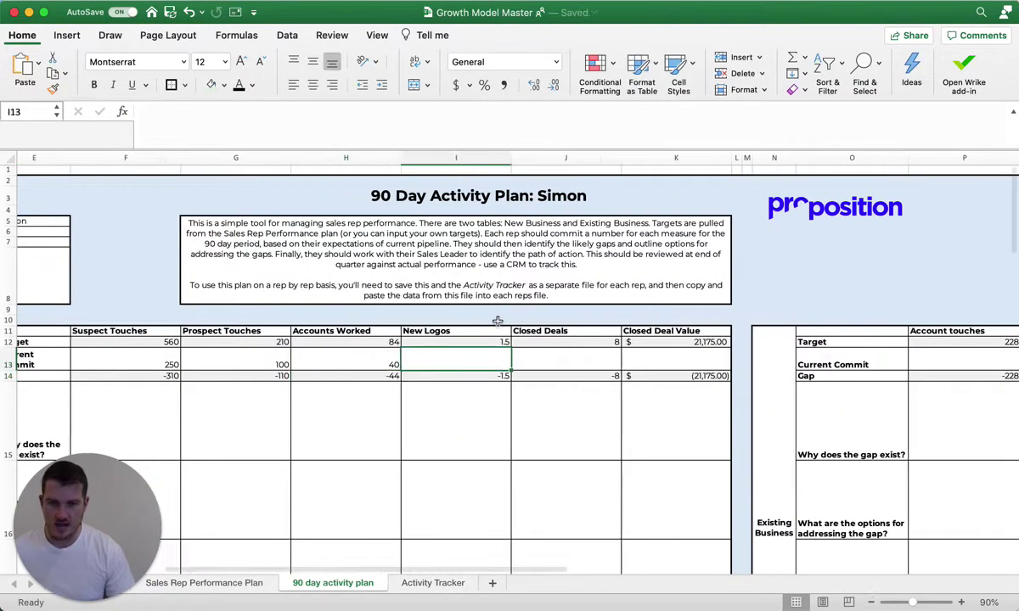
text(2)
key(Return)
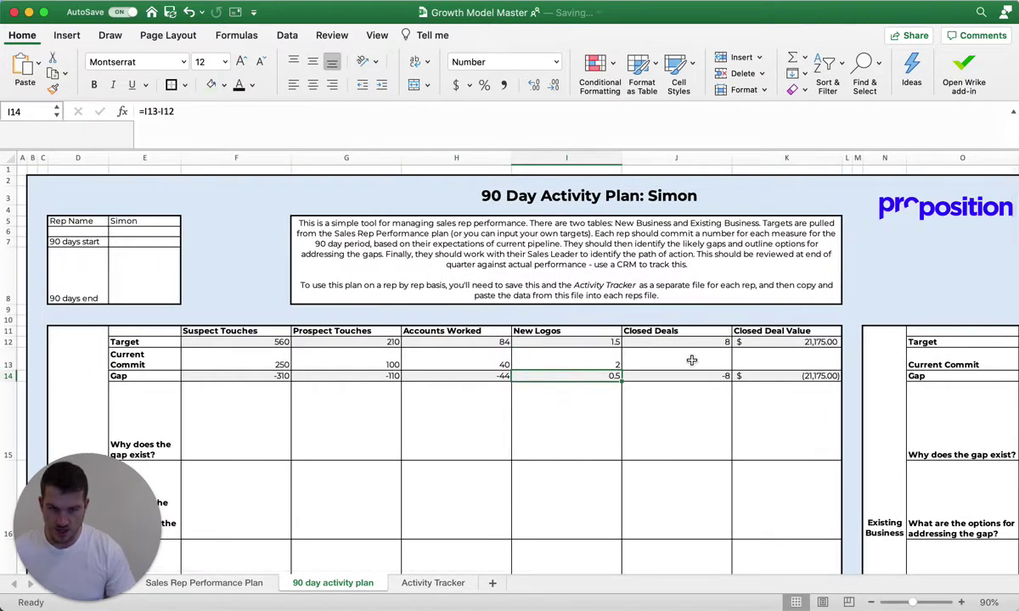
click(688, 358)
text(6)
key(Return)
click(833, 363)
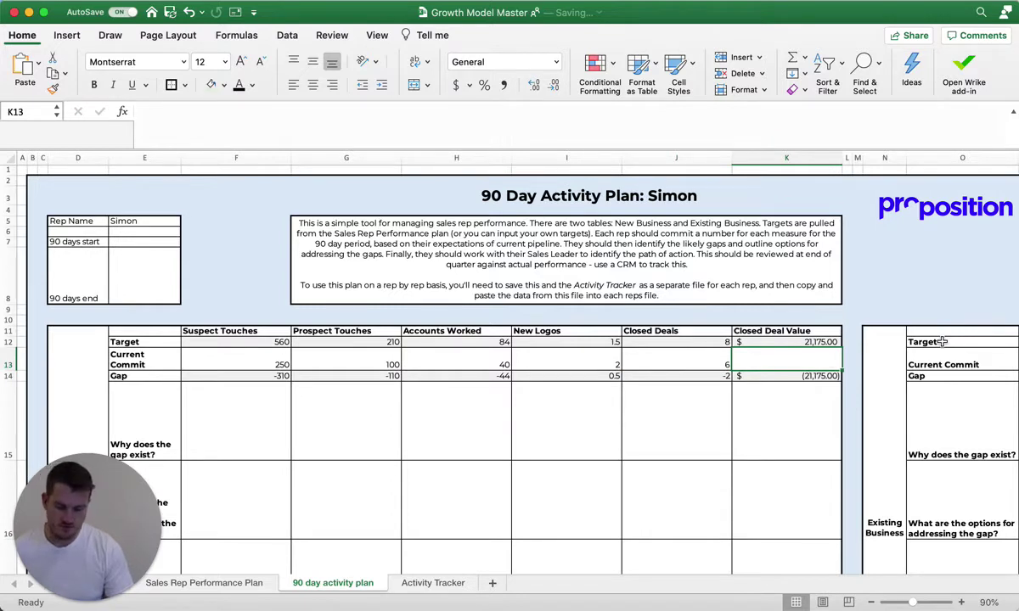
text(15000)
key(Return)
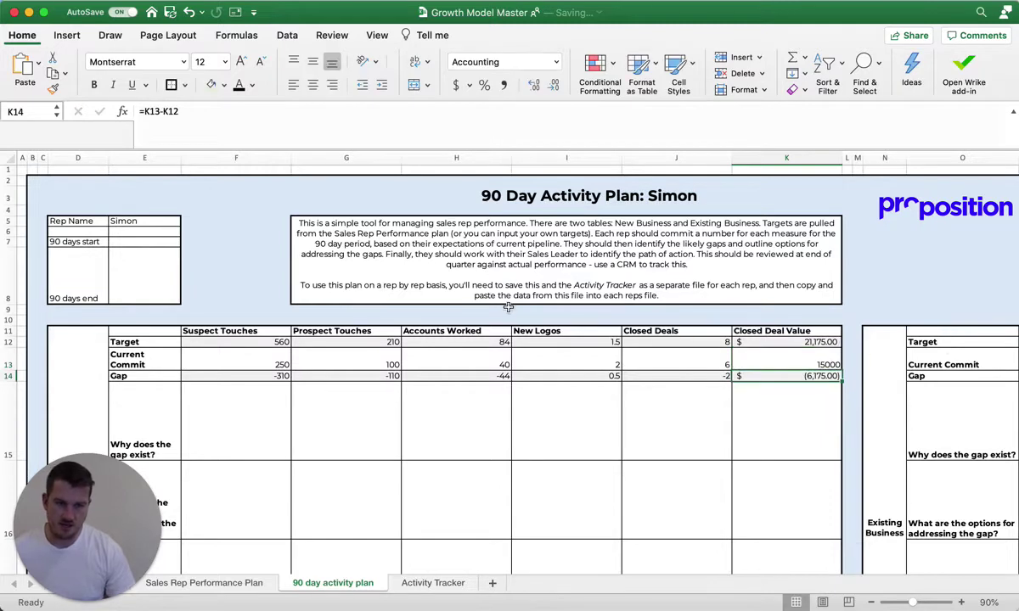
scroll(475, 331, down, 1)
scroll(359, 354, down, 3)
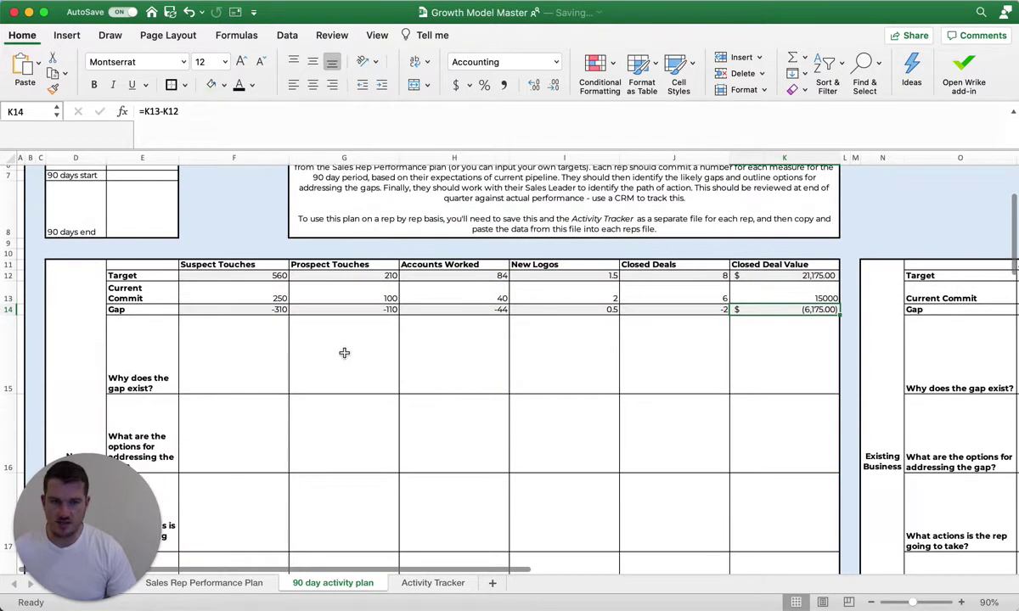
click(187, 310)
drag(187, 310, 769, 311)
scroll(225, 363, down, 1)
scroll(226, 364, down, 2)
click(211, 318)
scroll(209, 316, down, 2)
scroll(208, 317, down, 2)
scroll(205, 236, up, 2)
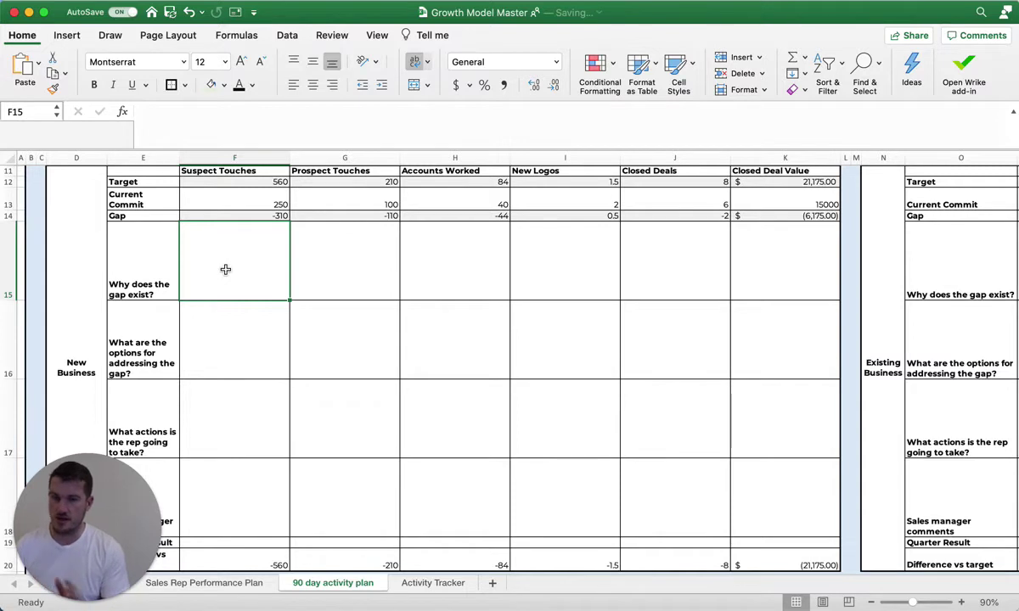
scroll(221, 285, down, 3)
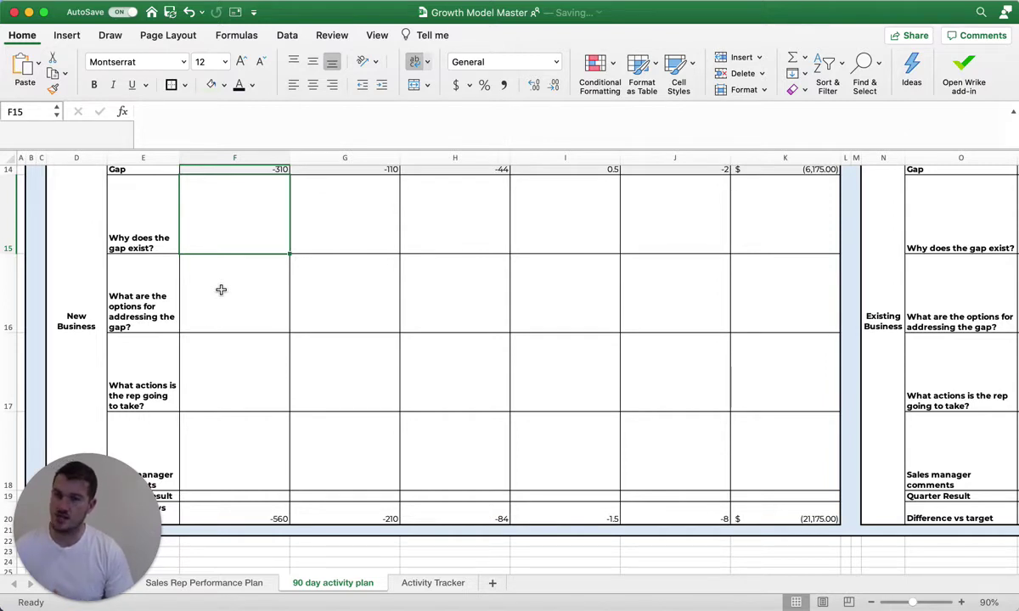
scroll(145, 378, down, 1)
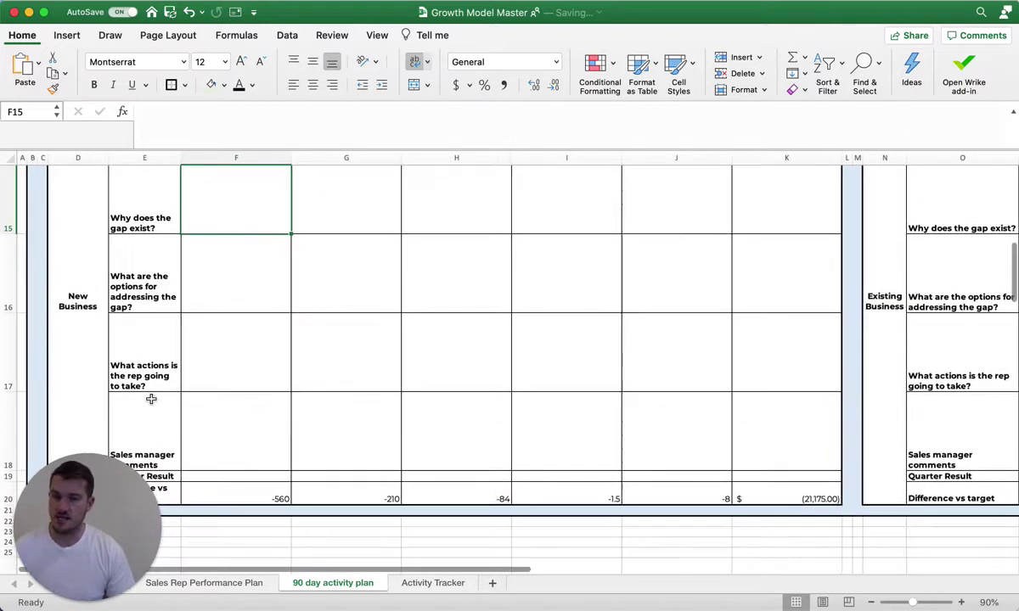
click(217, 360)
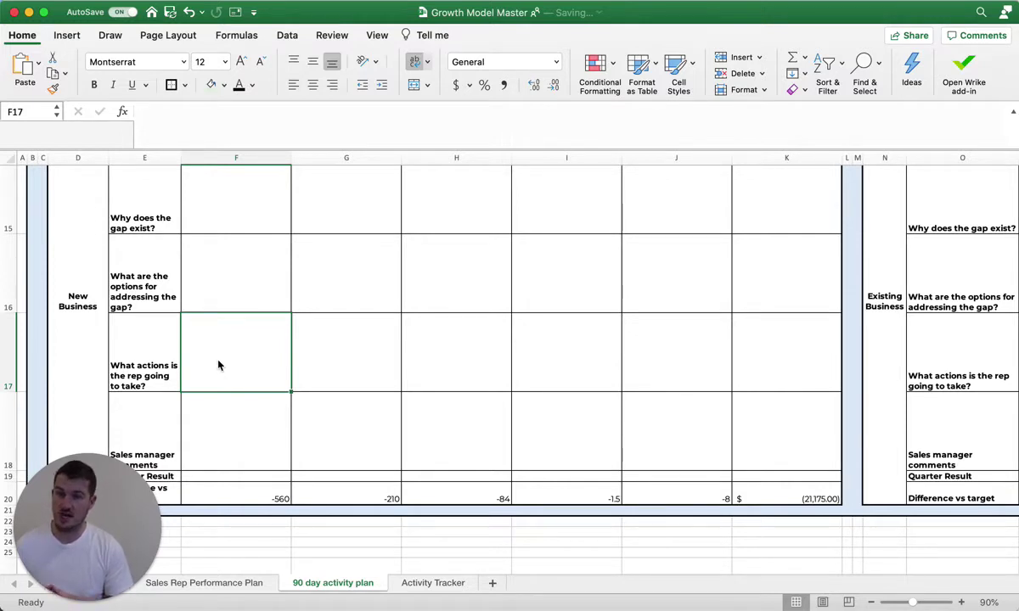
scroll(219, 365, up, 5)
scroll(218, 365, down, 4)
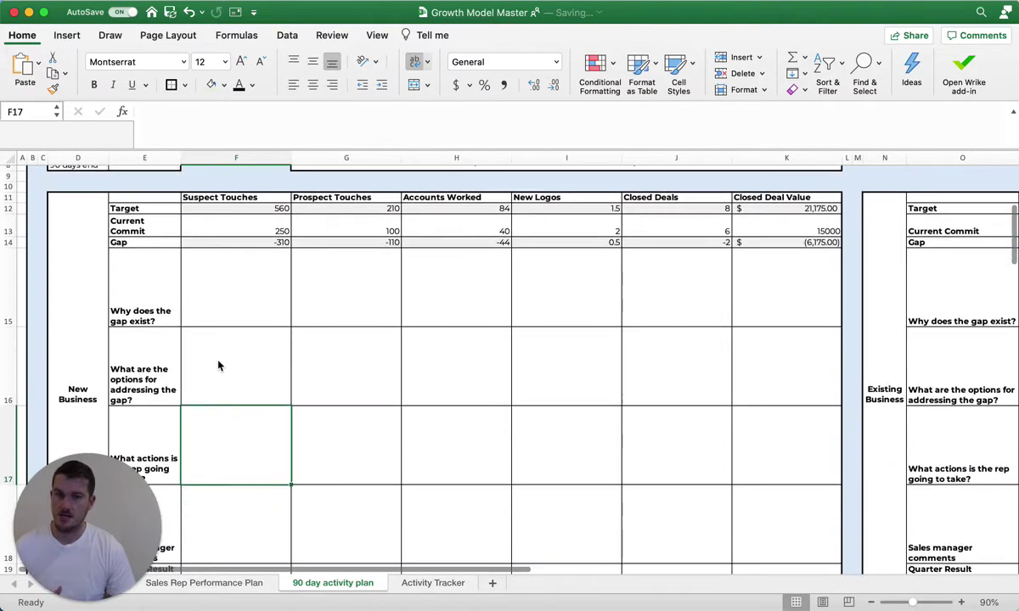
scroll(218, 365, down, 1)
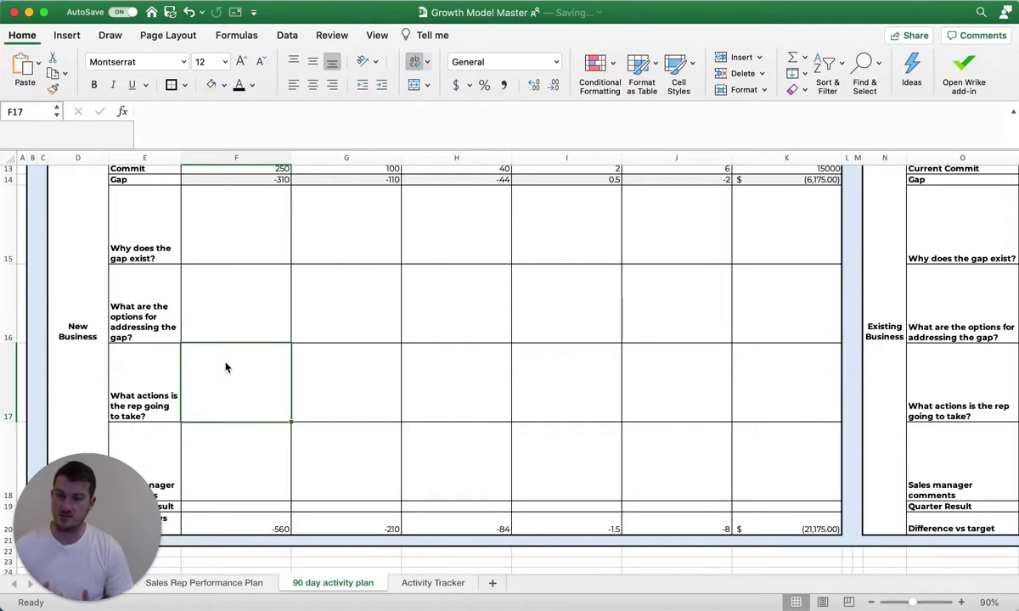
scroll(225, 369, down, 3)
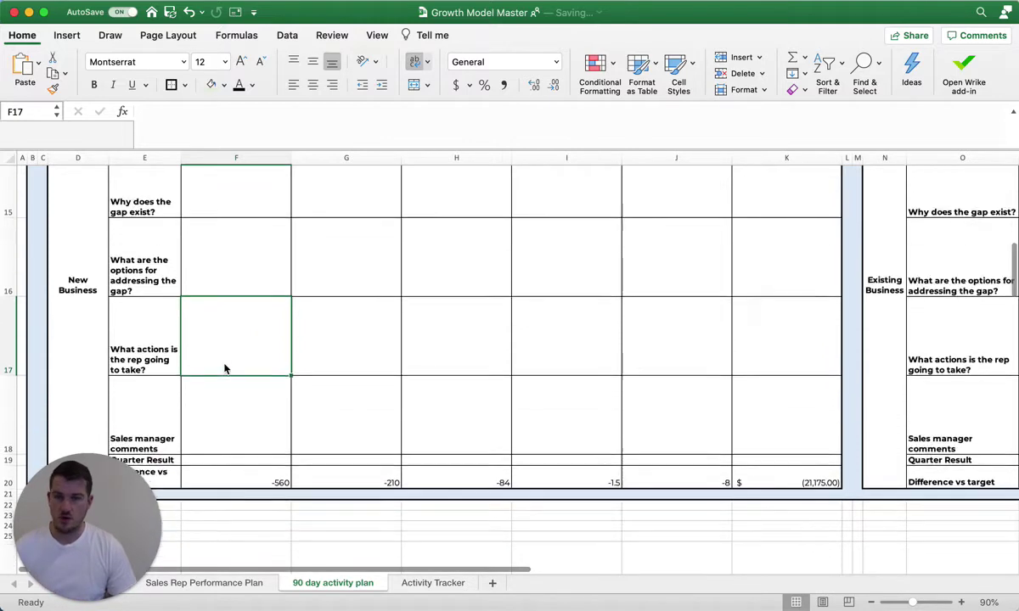
scroll(225, 368, up, 5)
scroll(225, 369, down, 3)
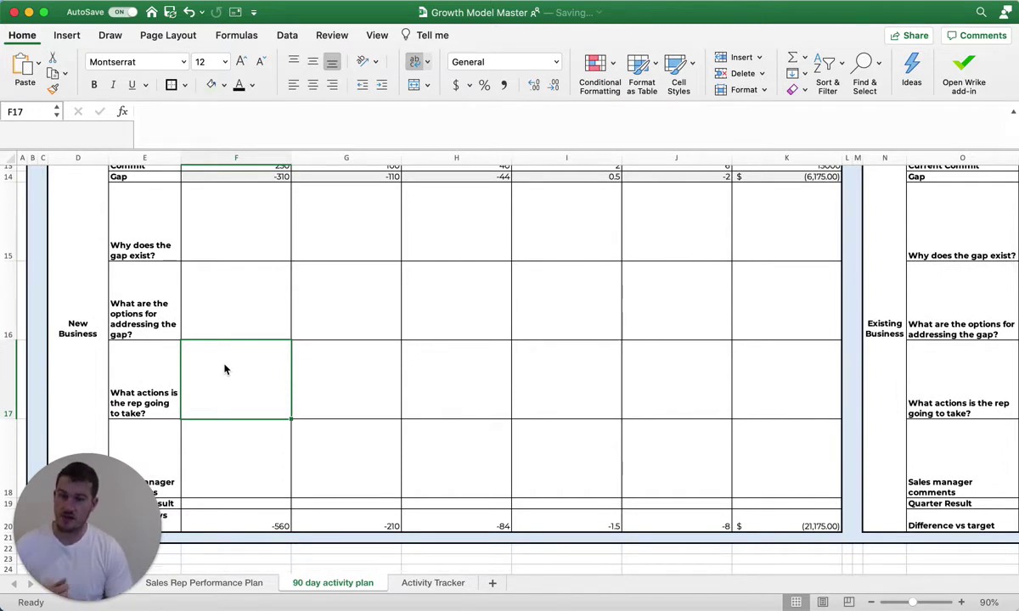
scroll(225, 368, down, 2)
Record 600 as the Suspect Touches quarter result in F19, then switch to Activity Tracker
scroll(227, 380, down, 1)
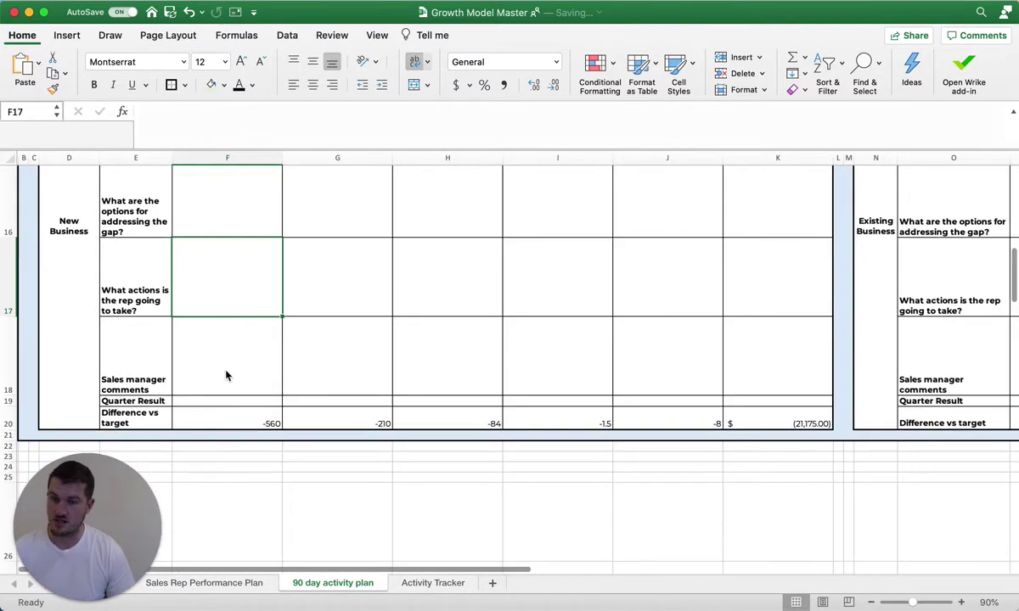
click(223, 364)
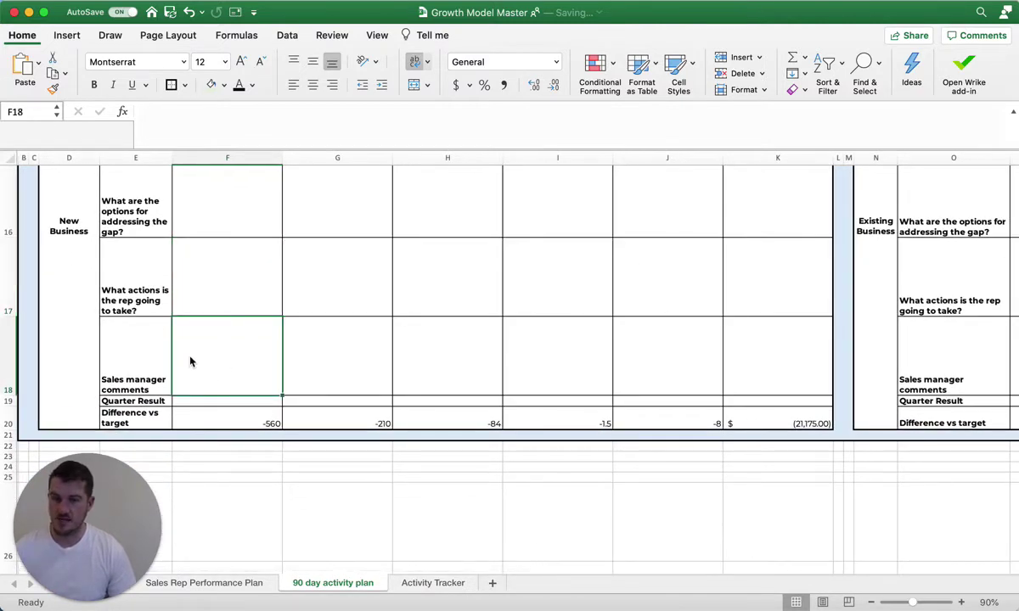
click(211, 400)
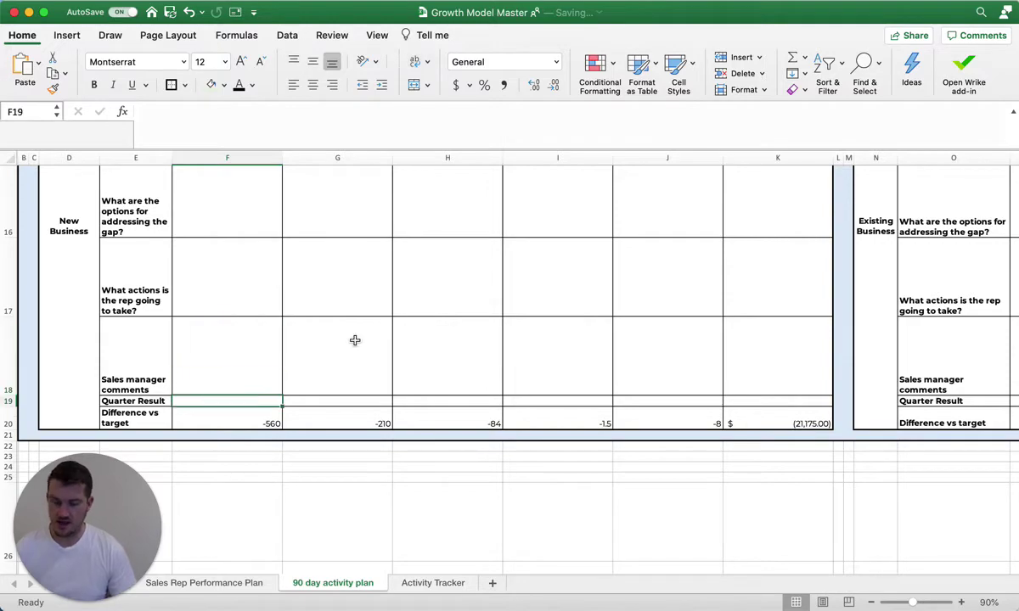
text(600)
key(Return)
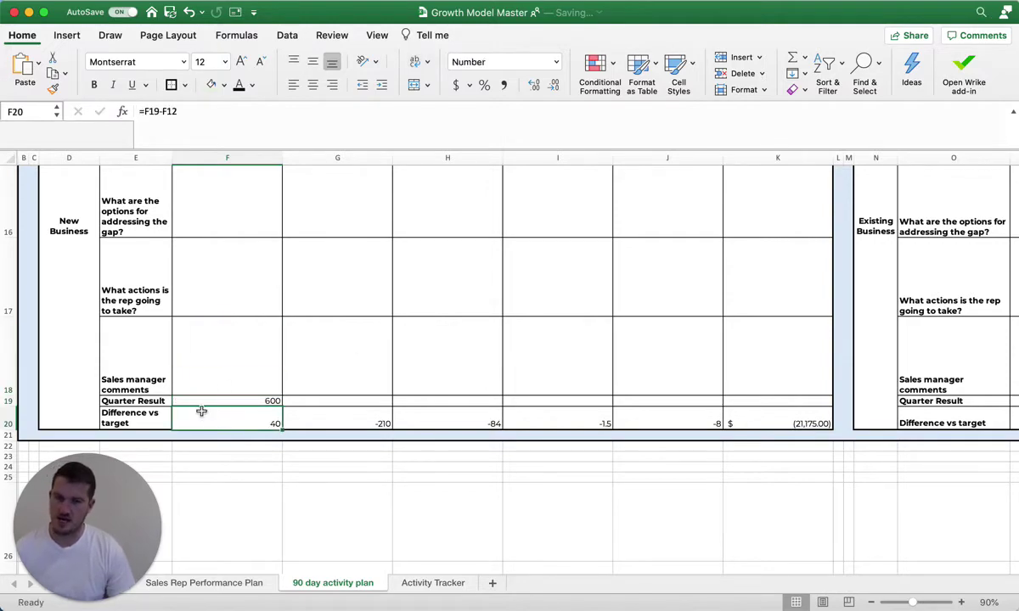
scroll(200, 407, up, 10)
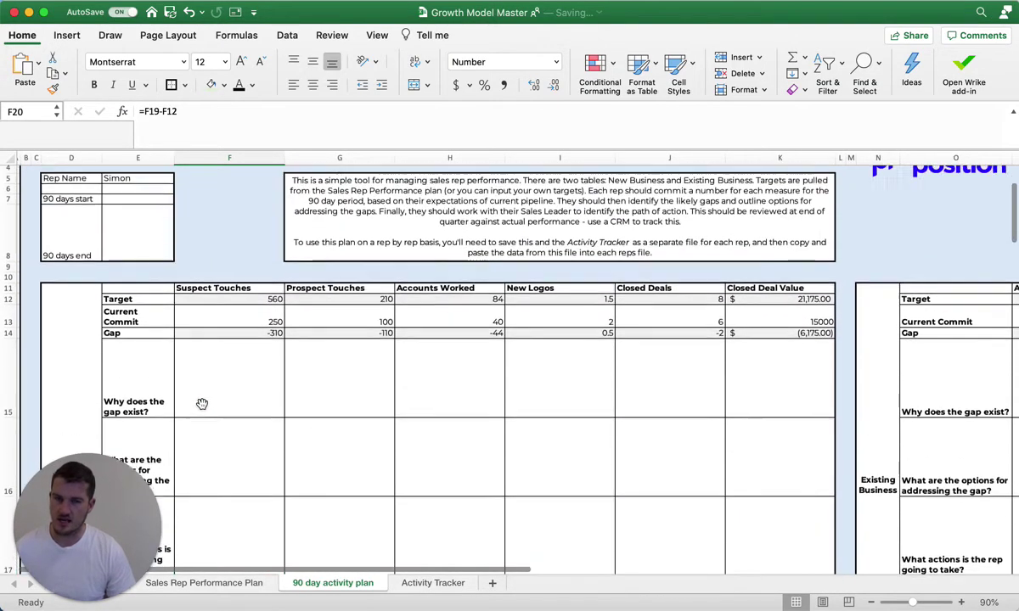
scroll(202, 403, down, 5)
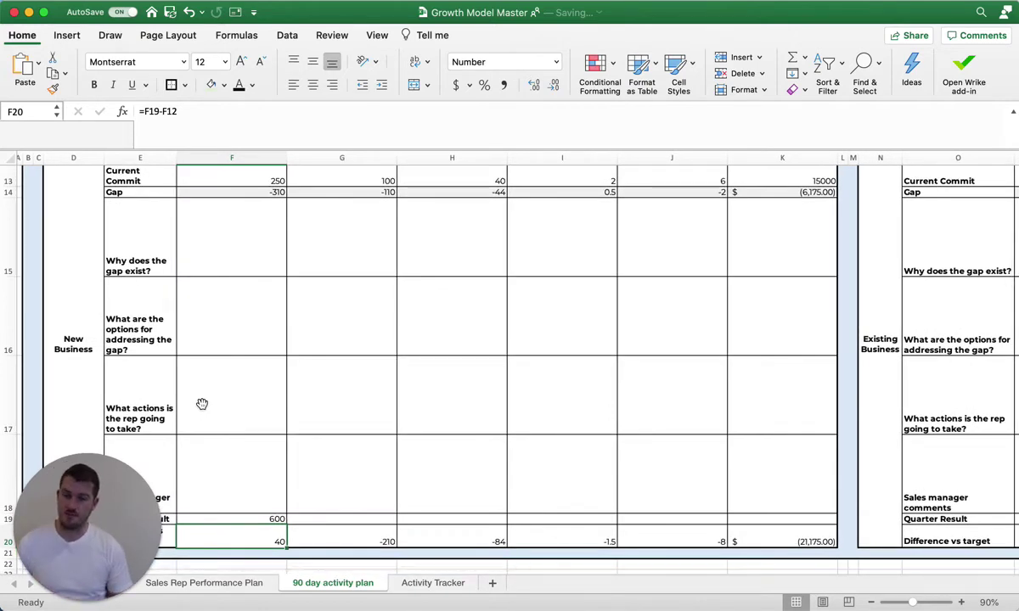
click(429, 584)
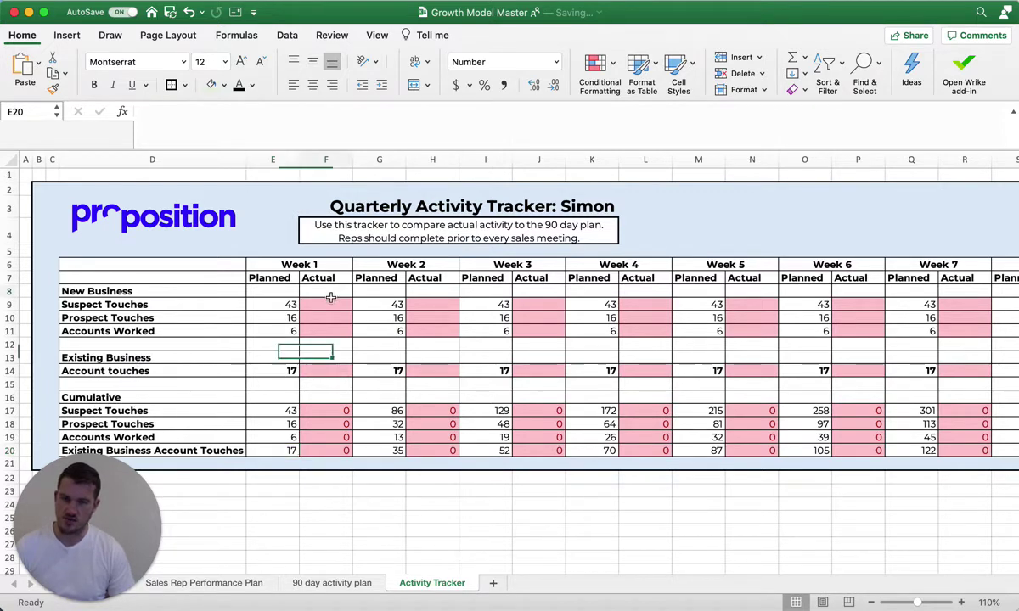
Enter week 1 actuals of 40, 18 and 6 in F9:F11 and 17 in F14
click(328, 294)
click(328, 303)
text(40)
key(Return)
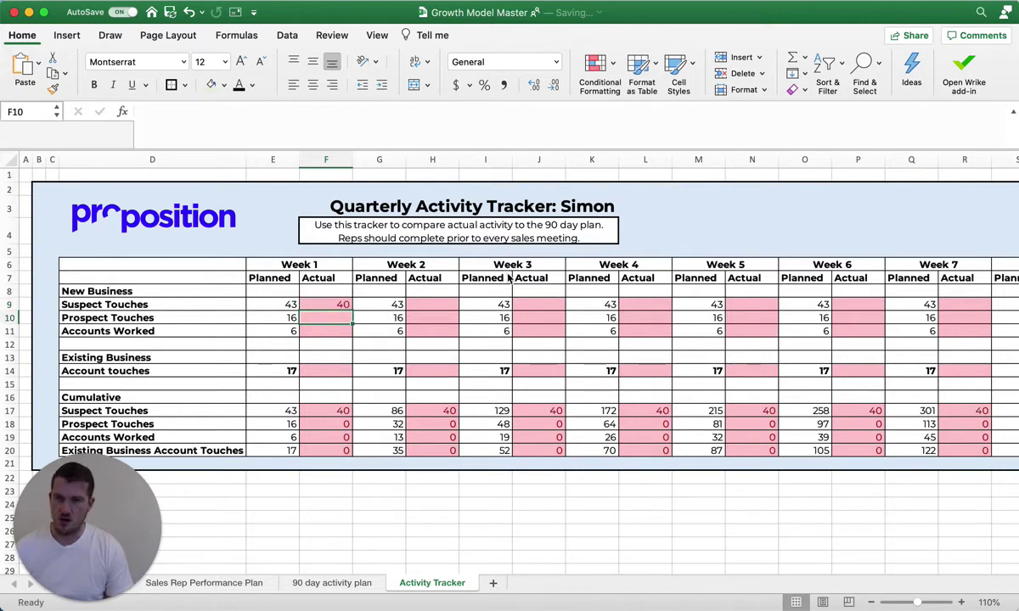
text(18)
key(Return)
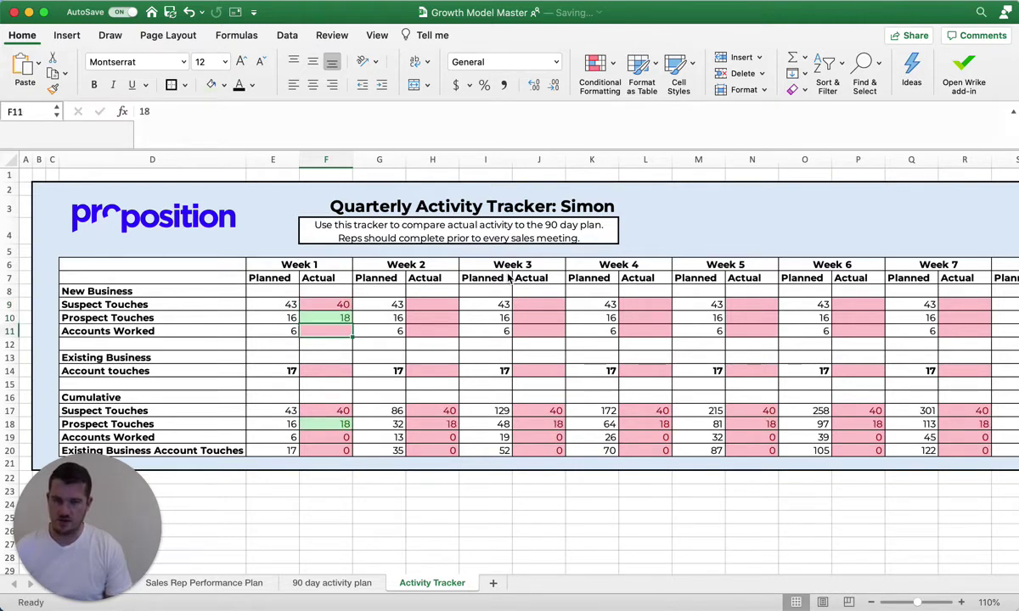
text(6)
key(Return)
key(Down)
key(Down)
text(17)
key(Return)
scroll(412, 359, right, 1)
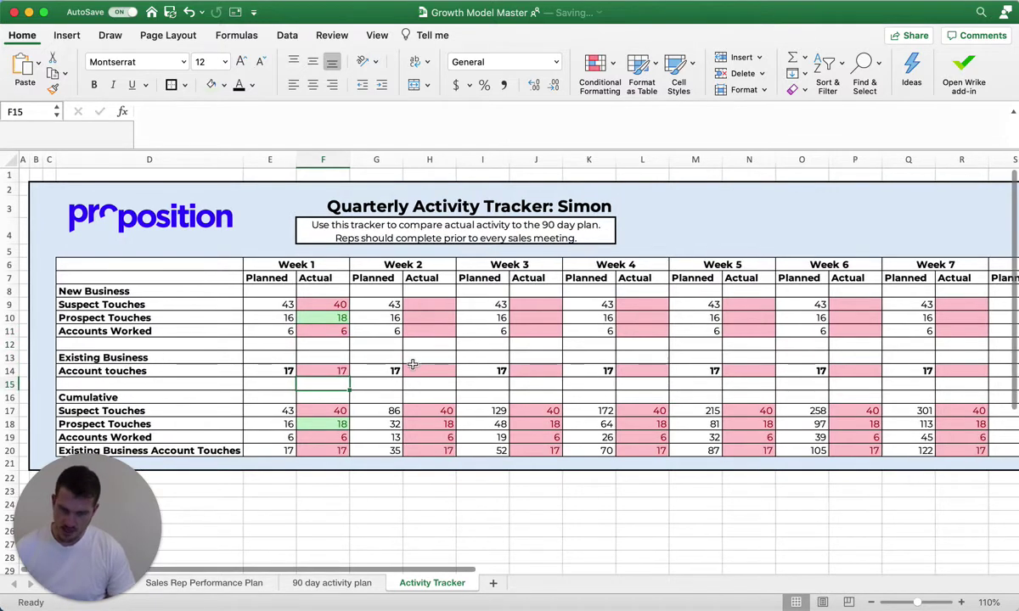
click(271, 330)
click(328, 357)
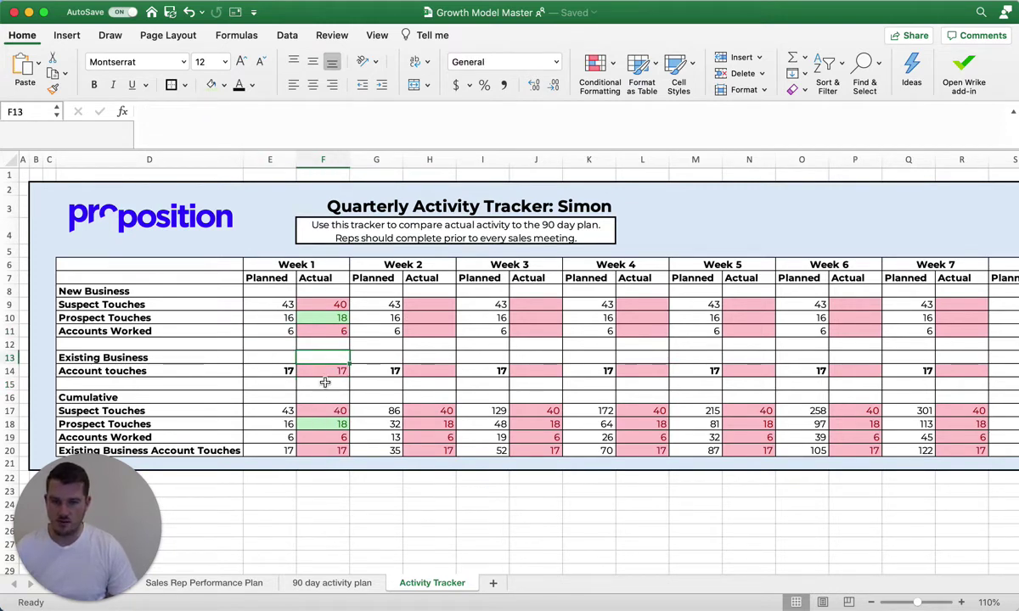
Enter week 2 Suspect Touches 50 and Prospect Touches 18 in H9 and H10
click(424, 302)
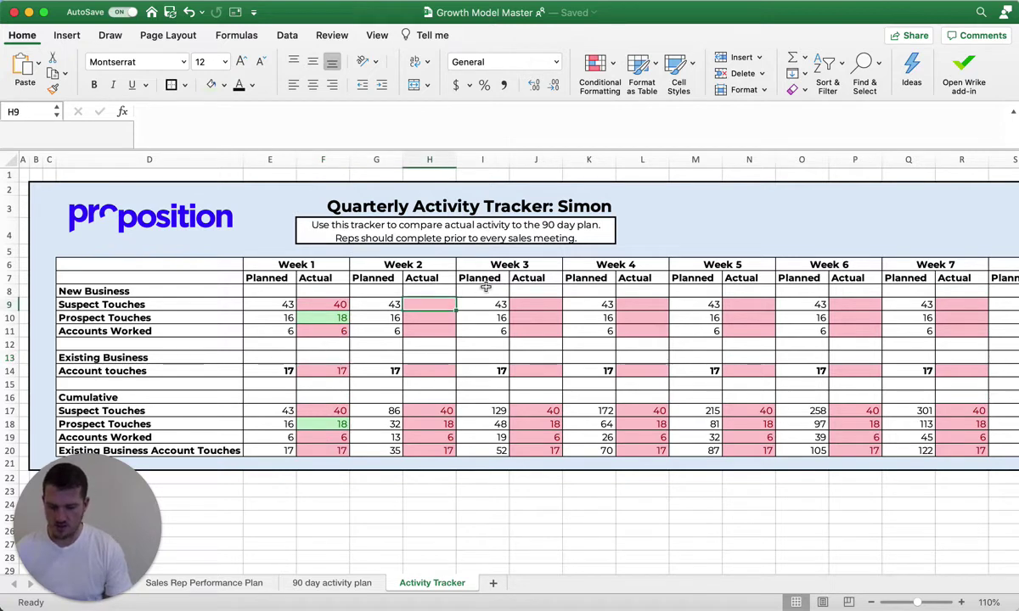
text(50)
key(Return)
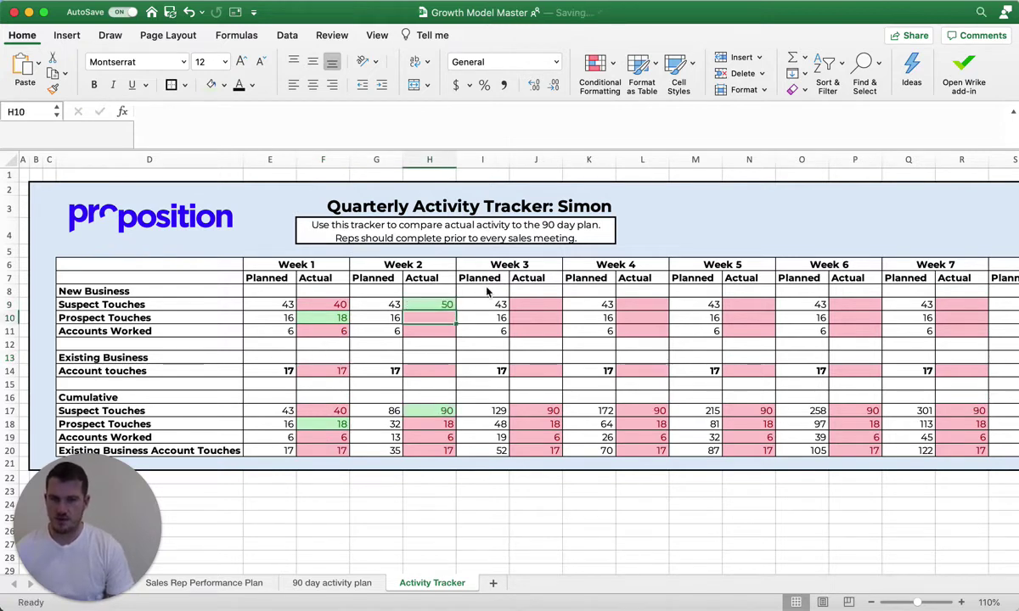
text(18)
key(Return)
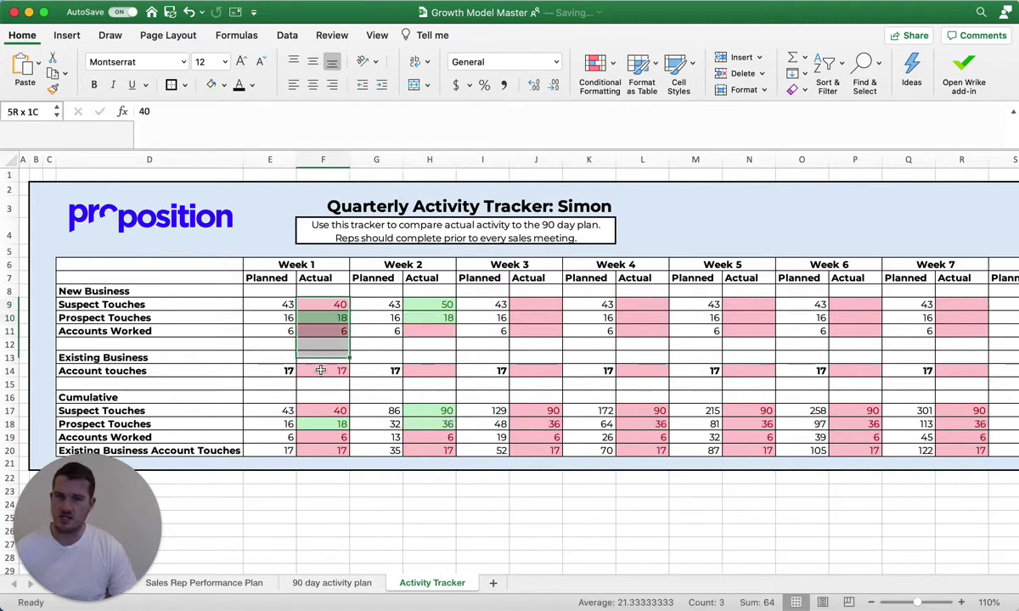
drag(321, 380, 324, 451)
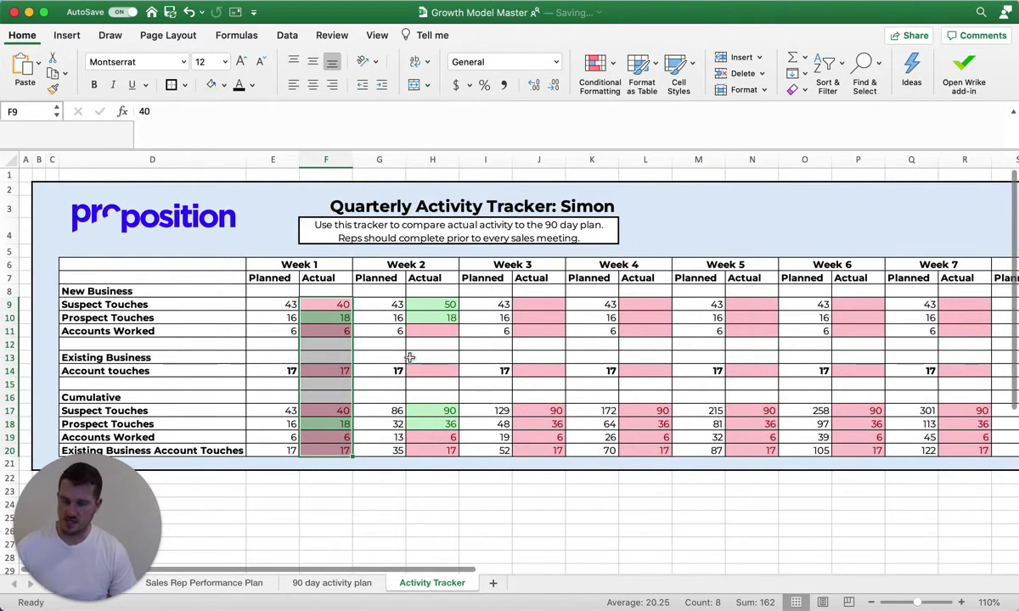
click(409, 358)
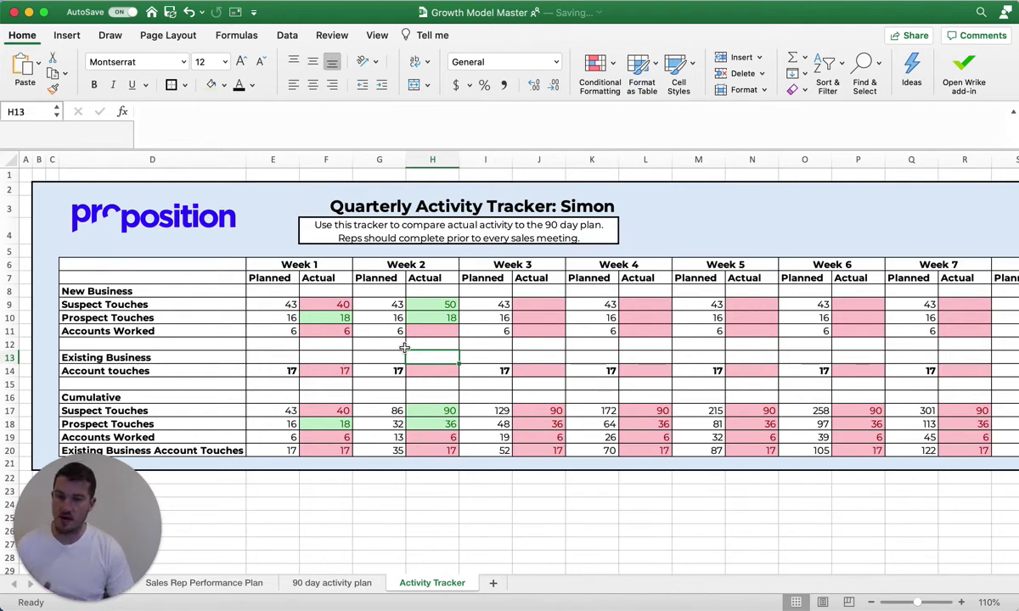
Go back to the 90 day activity plan sheet's top and select the Simon rep name cell E5
click(331, 584)
scroll(164, 191, up, 10)
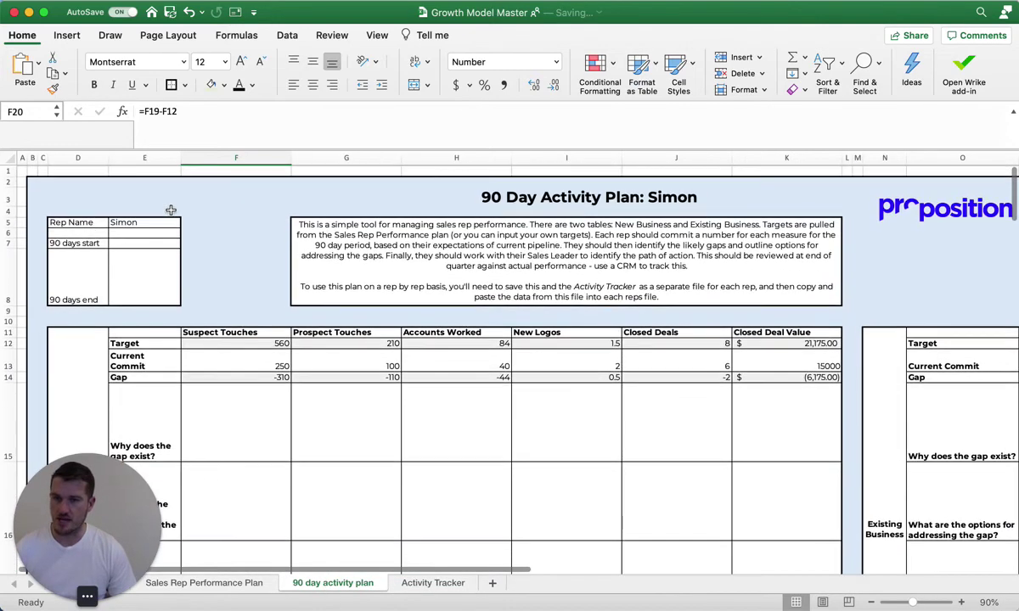
click(168, 212)
click(167, 222)
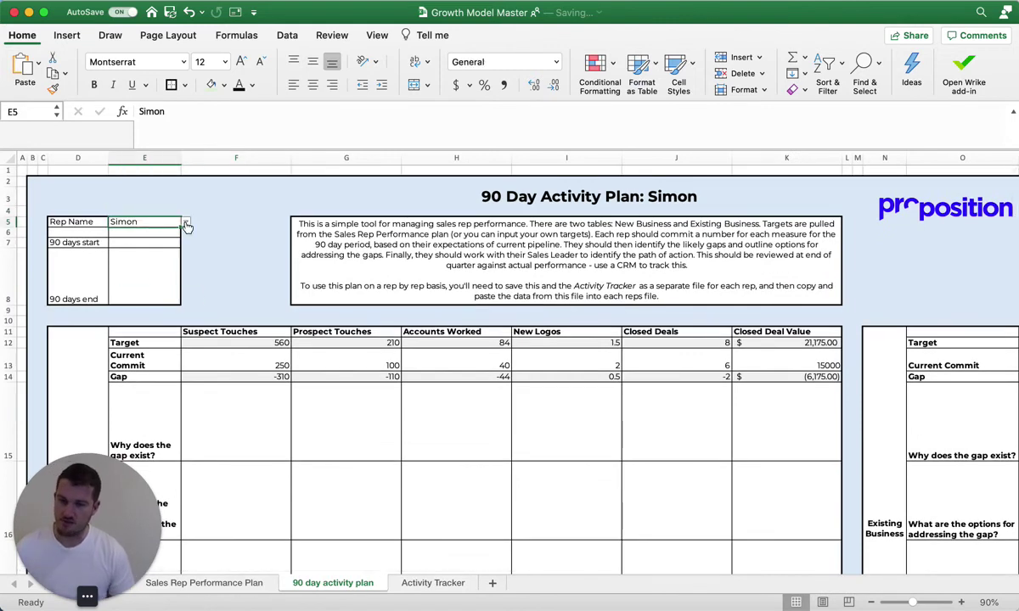